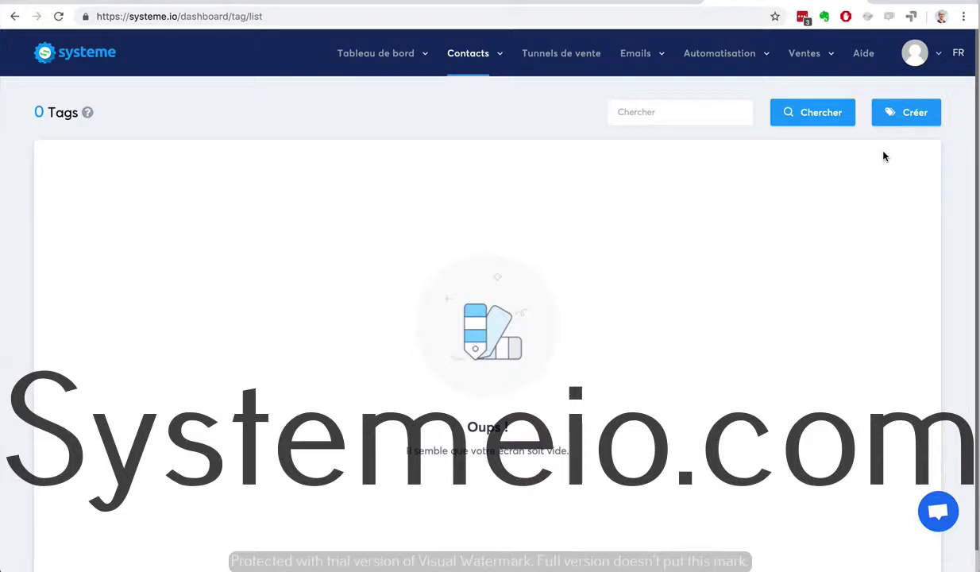
Step: Create a new tag named Prospects-Youtube and save it
{"action": "left_click", "coordinate": [903, 115]}
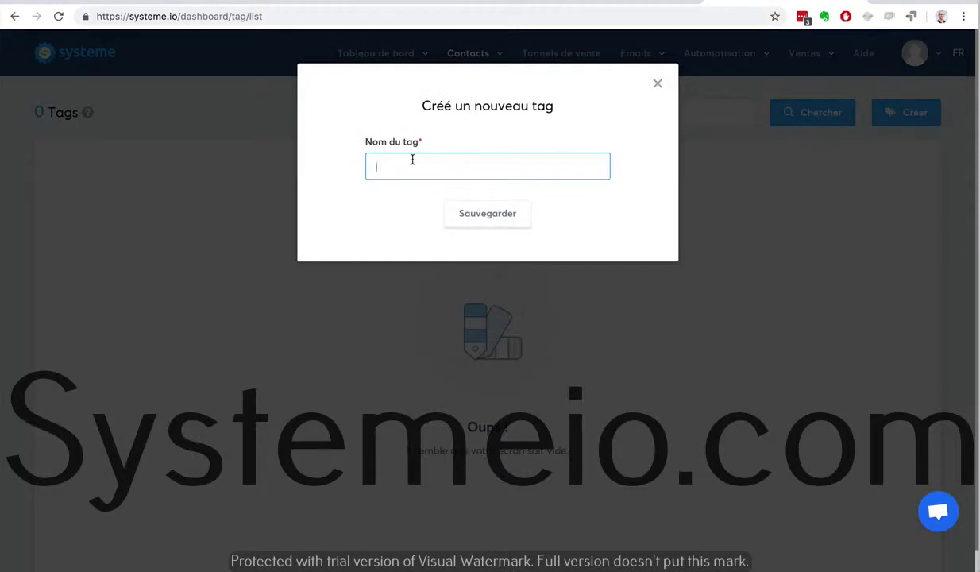
{"action": "type", "text": "Prospects-Youtube"}
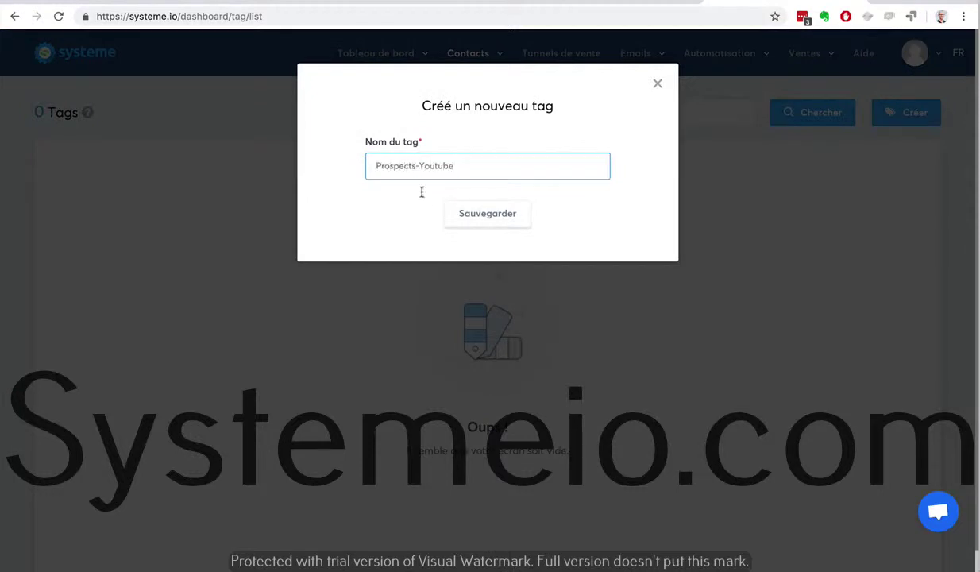
{"action": "left_click", "coordinate": [477, 214]}
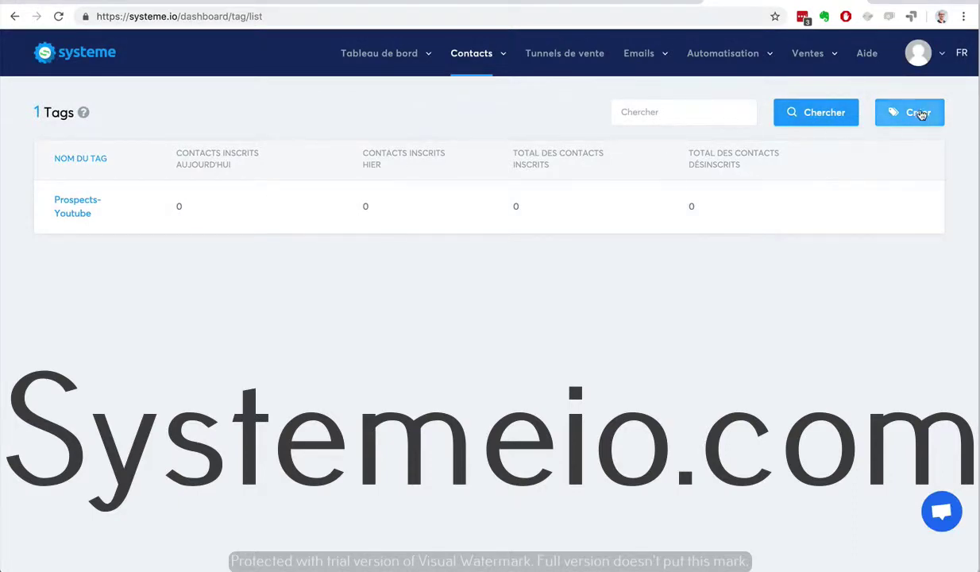
Step: Create a second tag named Contacts and save it
{"action": "left_click", "coordinate": [892, 111]}
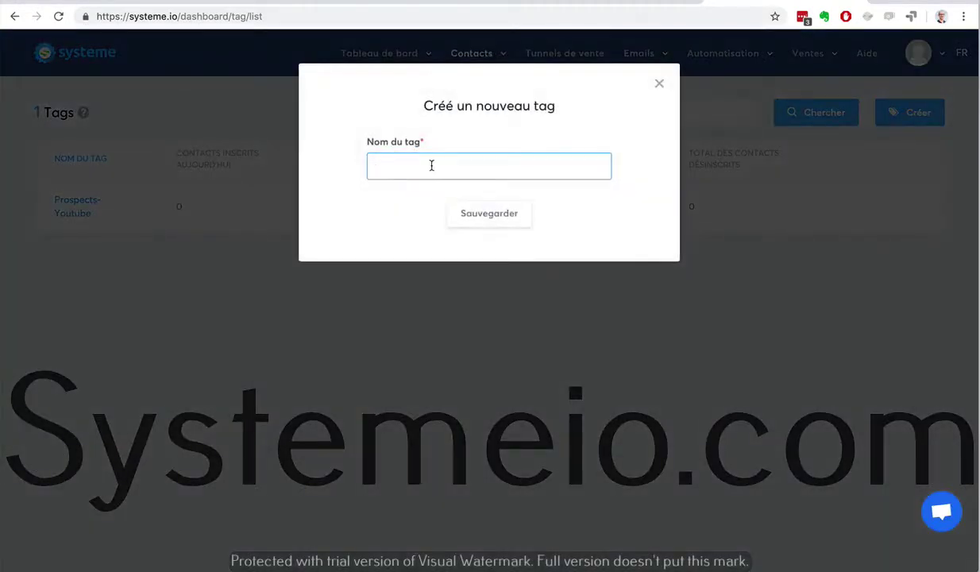
{"action": "type", "text": "Prospects"}
{"action": "key", "text": "BackSpace"}
{"action": "key", "text": "BackSpace"}
{"action": "key", "text": "BackSpace"}
{"action": "key", "text": "BackSpace"}
{"action": "key", "text": "BackSpace"}
{"action": "key", "text": "BackSpace"}
{"action": "key", "text": "BackSpace"}
{"action": "key", "text": "BackSpace"}
{"action": "key", "text": "BackSpace"}
{"action": "type", "text": "qContacts"}
{"action": "left_click", "coordinate": [498, 213]}
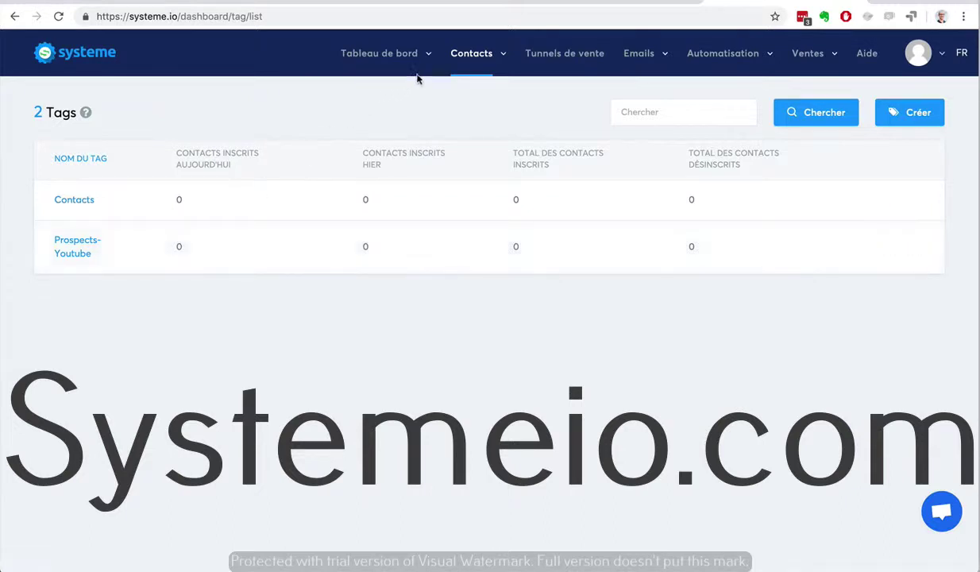
Step: Open the contact list and look through its available filters
{"action": "mouse_move", "coordinate": [472, 56]}
{"action": "left_click", "coordinate": [472, 87]}
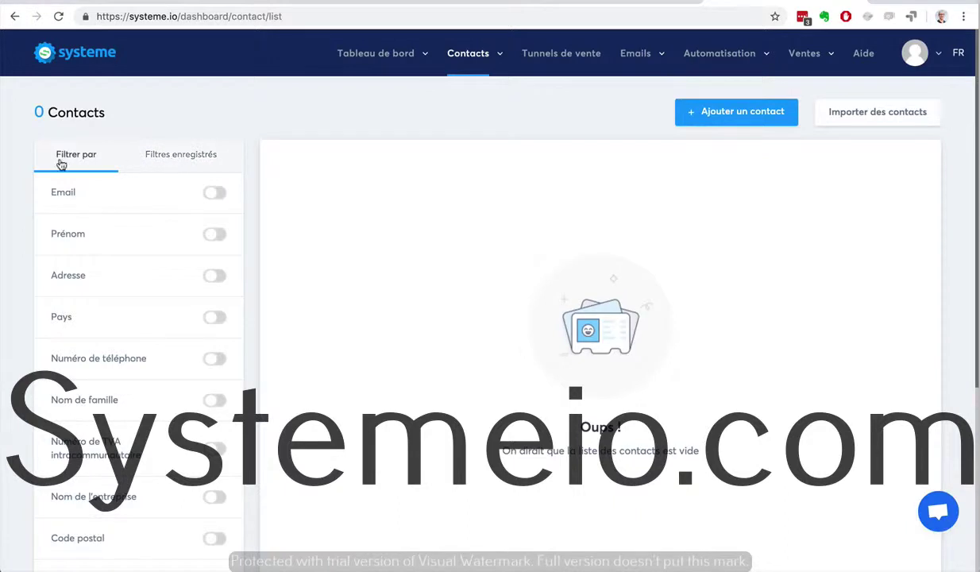
{"action": "scroll", "coordinate": [10, 220], "scroll_direction": "down", "scroll_amount": 3}
{"action": "scroll", "coordinate": [11, 220], "scroll_direction": "up", "scroll_amount": 3}
Step: Open the form for adding a contact, set the language to fr, and return to the contact list without saving
{"action": "left_click", "coordinate": [739, 111]}
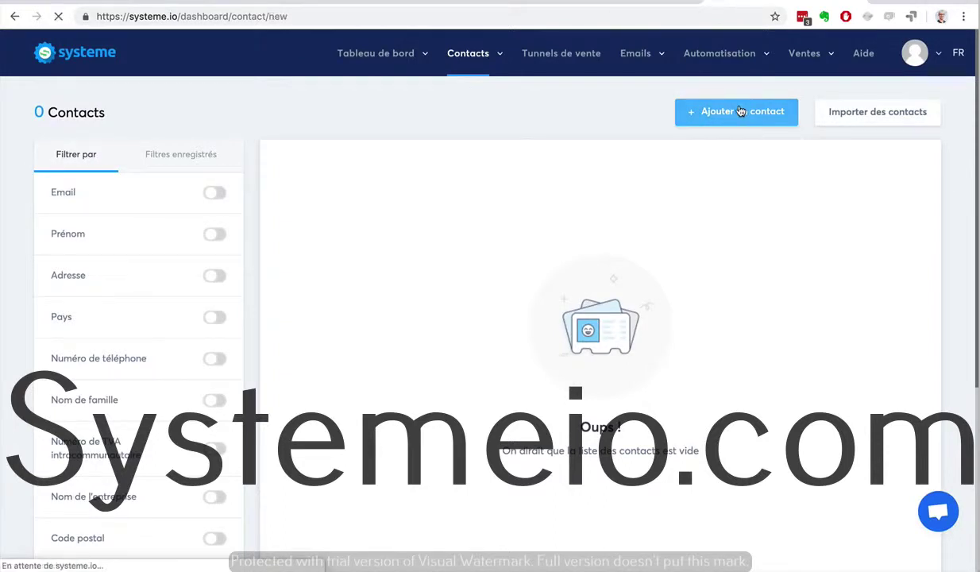
{"action": "left_click", "coordinate": [218, 174]}
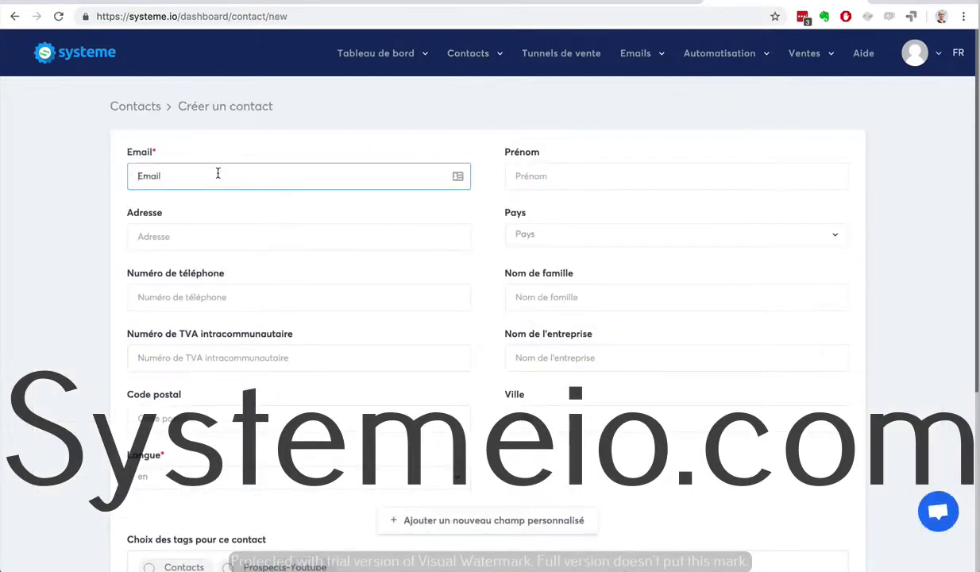
{"action": "scroll", "coordinate": [217, 174], "scroll_direction": "down", "scroll_amount": 4}
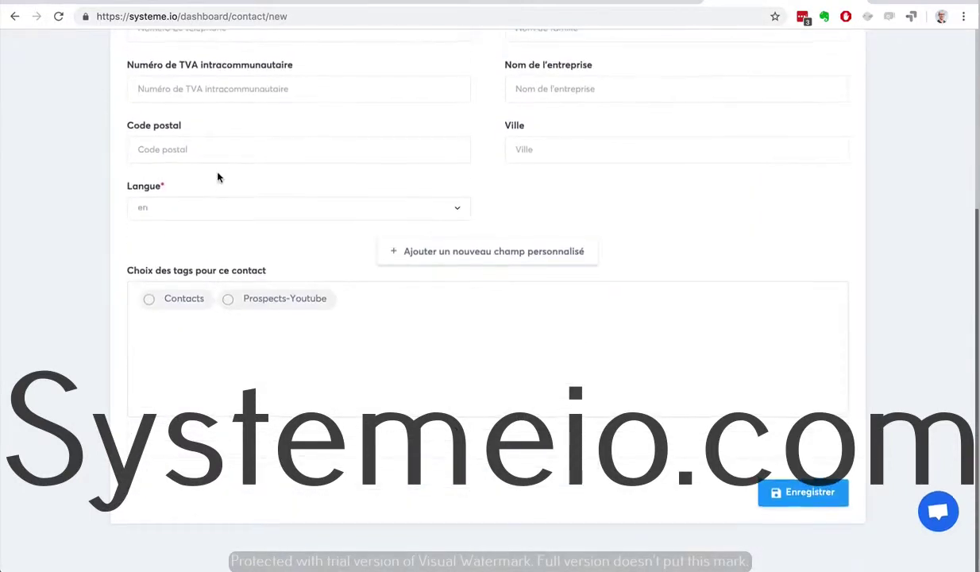
{"action": "scroll", "coordinate": [218, 175], "scroll_direction": "up", "scroll_amount": 4}
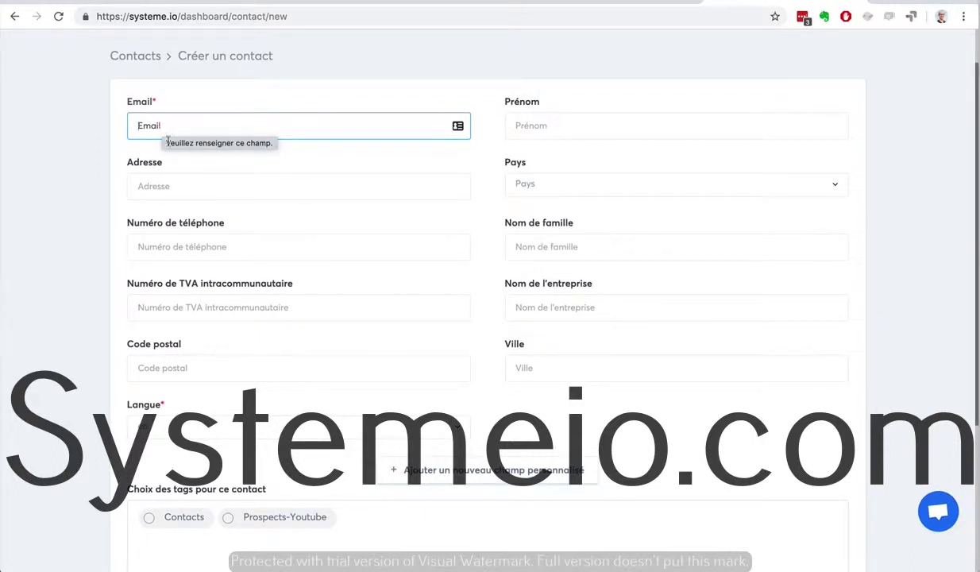
{"action": "left_click", "coordinate": [234, 427]}
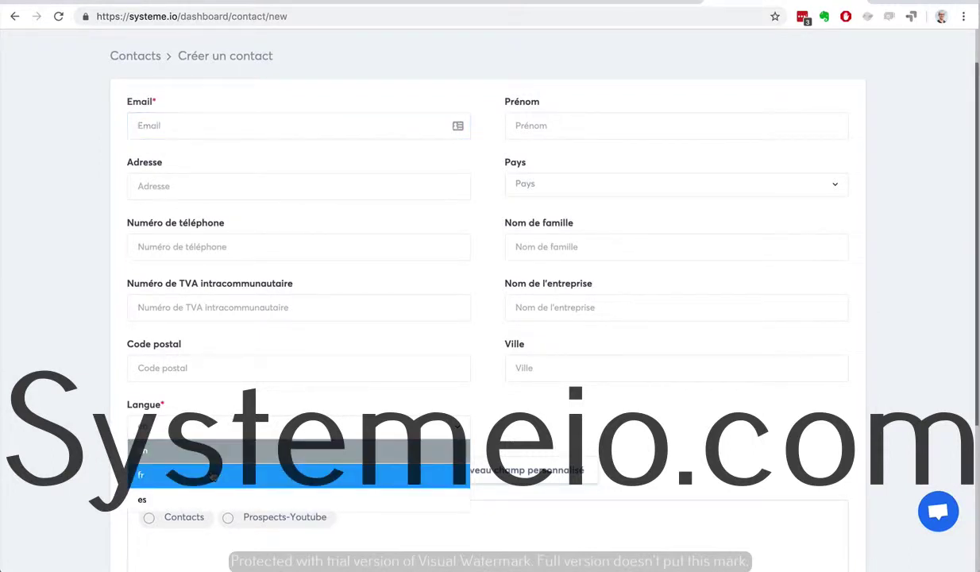
{"action": "left_click", "coordinate": [206, 474]}
{"action": "scroll", "coordinate": [102, 430], "scroll_direction": "up", "scroll_amount": 1}
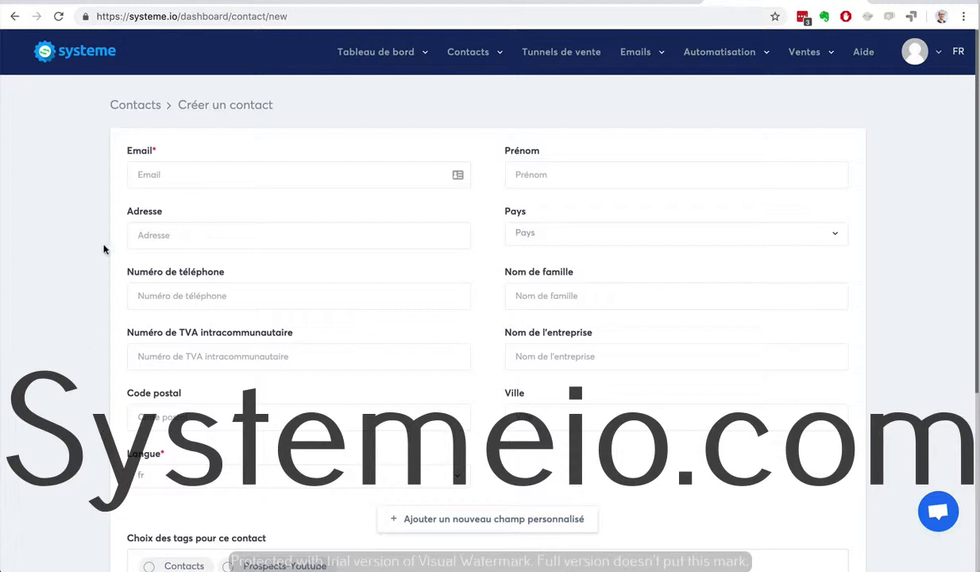
{"action": "left_click", "coordinate": [167, 172]}
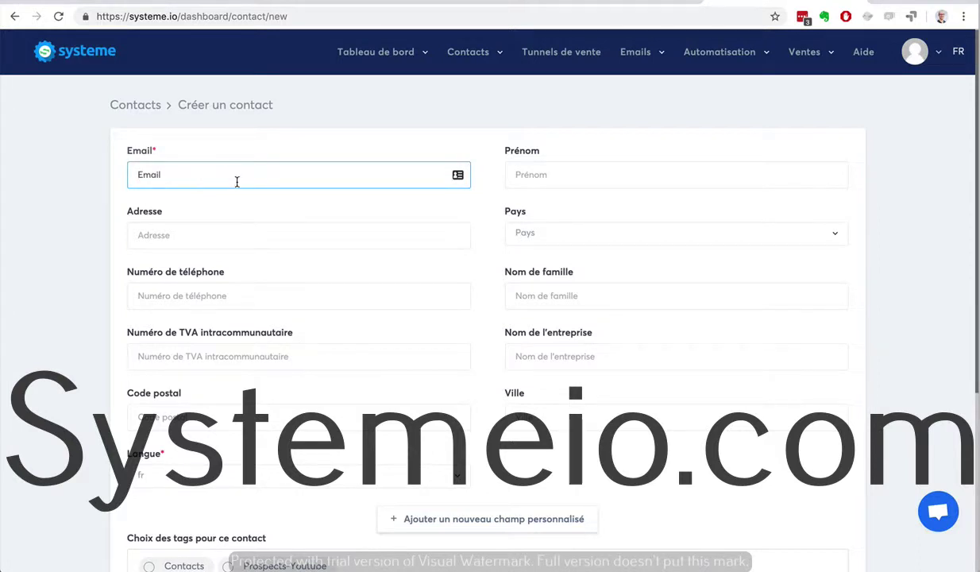
{"action": "left_click", "coordinate": [16, 18]}
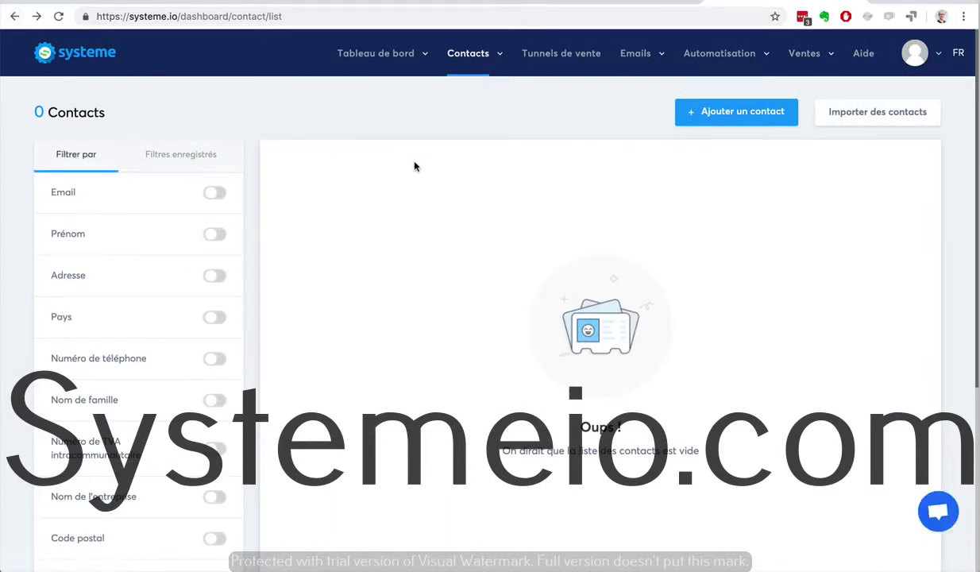
Step: Open the contact import page, check the campaign choices, select the Contacts tag, and return to the contact list without importing
{"action": "left_click", "coordinate": [847, 120]}
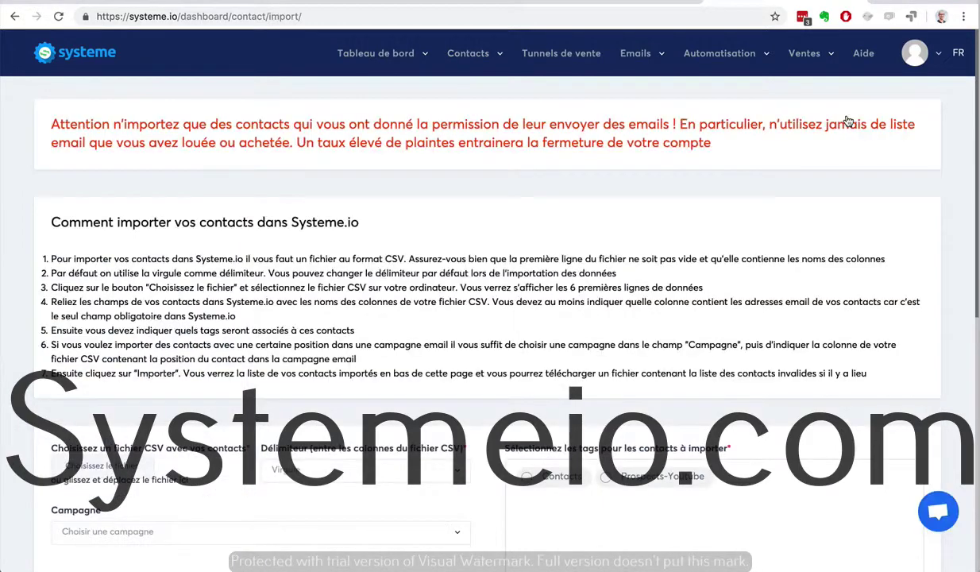
{"action": "scroll", "coordinate": [833, 299], "scroll_direction": "down", "scroll_amount": 2}
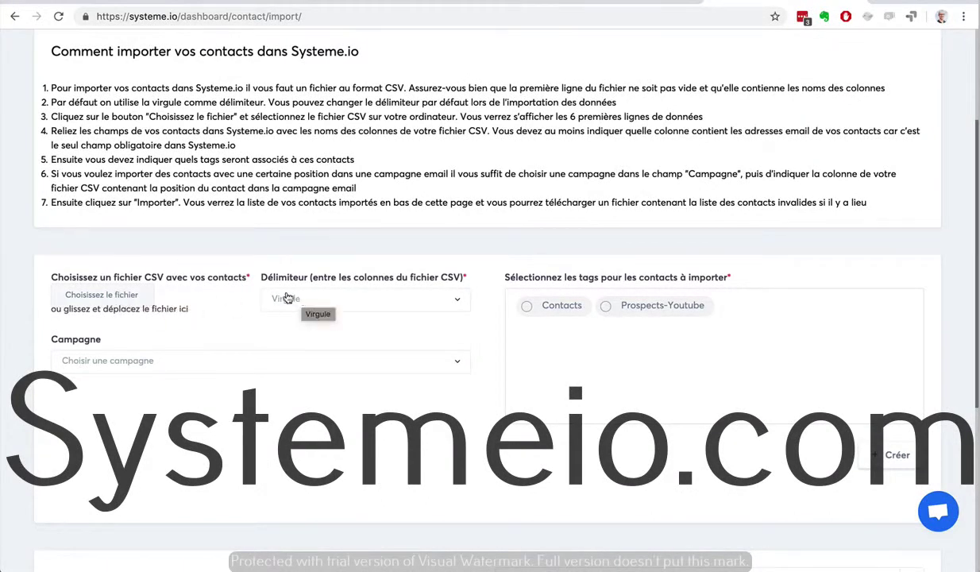
{"action": "left_click", "coordinate": [133, 364]}
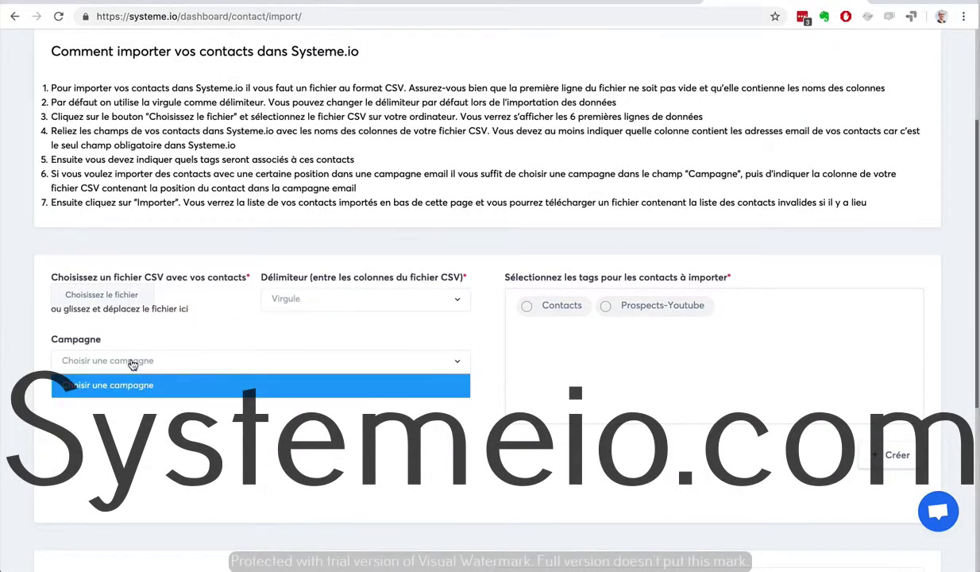
{"action": "left_click", "coordinate": [133, 364]}
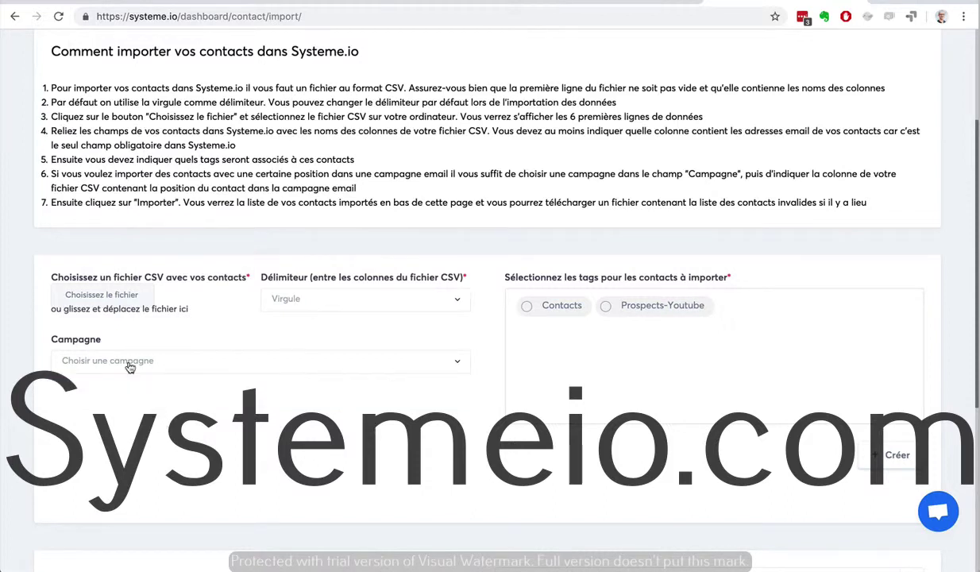
{"action": "left_click", "coordinate": [534, 306]}
{"action": "left_click", "coordinate": [607, 310]}
{"action": "left_click", "coordinate": [606, 305]}
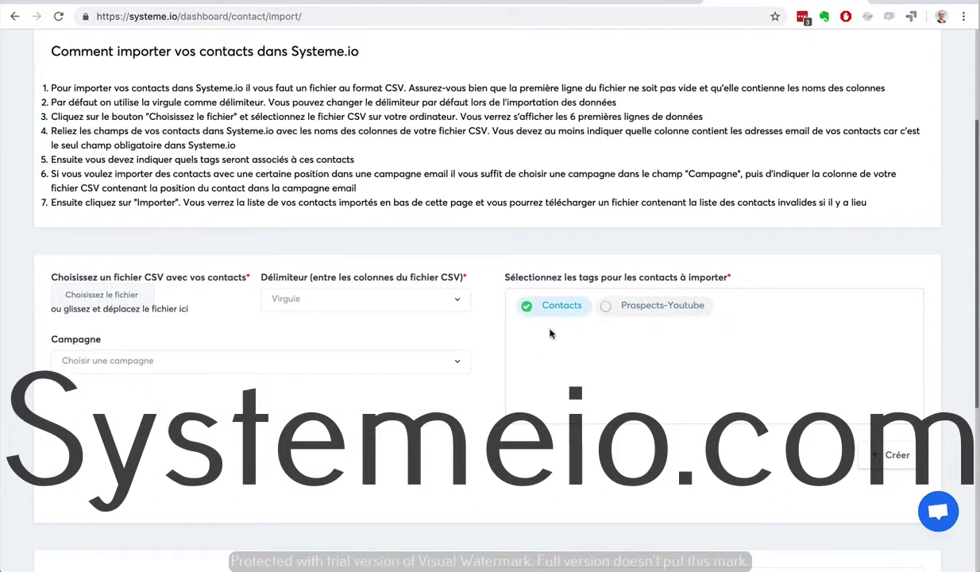
{"action": "left_click", "coordinate": [13, 15]}
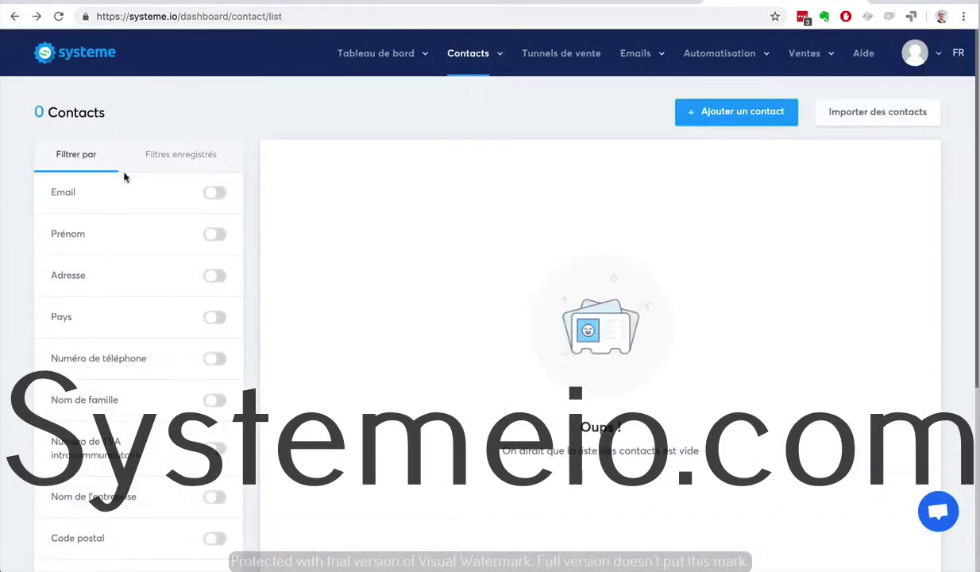
Step: Enable the creation date filter for contacts with the condition Est égal à and the date 16/4/2019
{"action": "scroll", "coordinate": [41, 262], "scroll_direction": "down", "scroll_amount": 3}
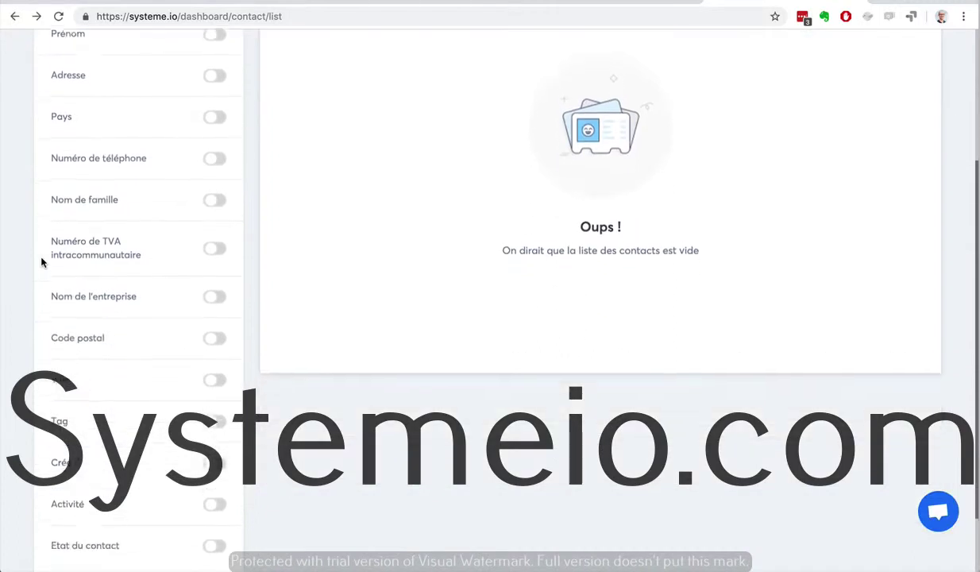
{"action": "scroll", "coordinate": [42, 262], "scroll_direction": "up", "scroll_amount": 3}
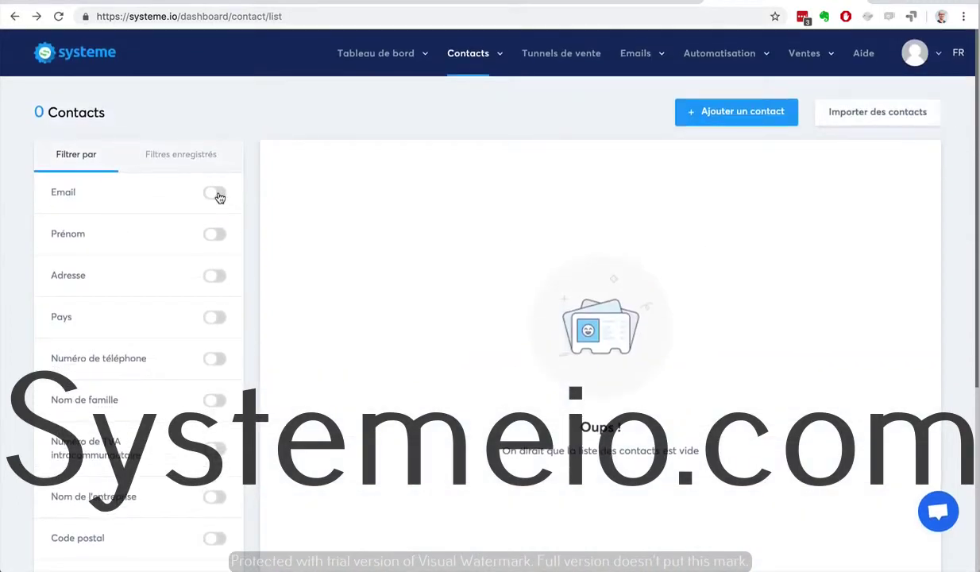
{"action": "scroll", "coordinate": [24, 247], "scroll_direction": "down", "scroll_amount": 3}
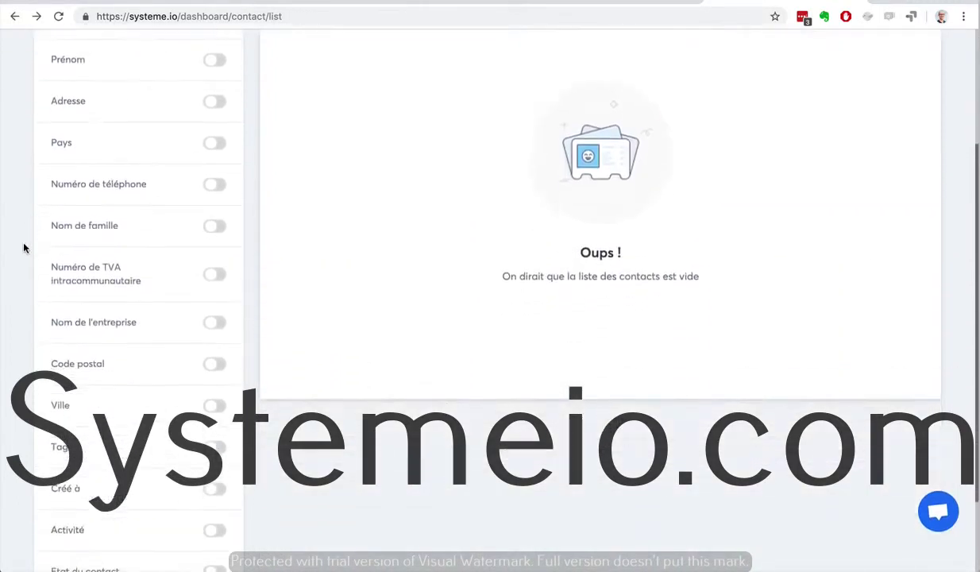
{"action": "scroll", "coordinate": [24, 247], "scroll_direction": "up", "scroll_amount": 3}
{"action": "scroll", "coordinate": [23, 248], "scroll_direction": "down", "scroll_amount": 2}
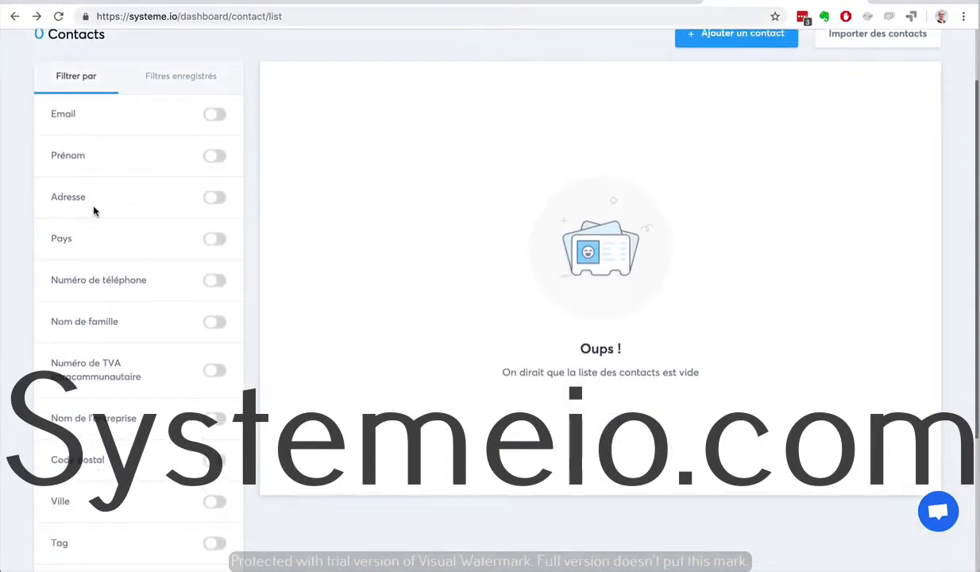
{"action": "scroll", "coordinate": [183, 335], "scroll_direction": "down", "scroll_amount": 3}
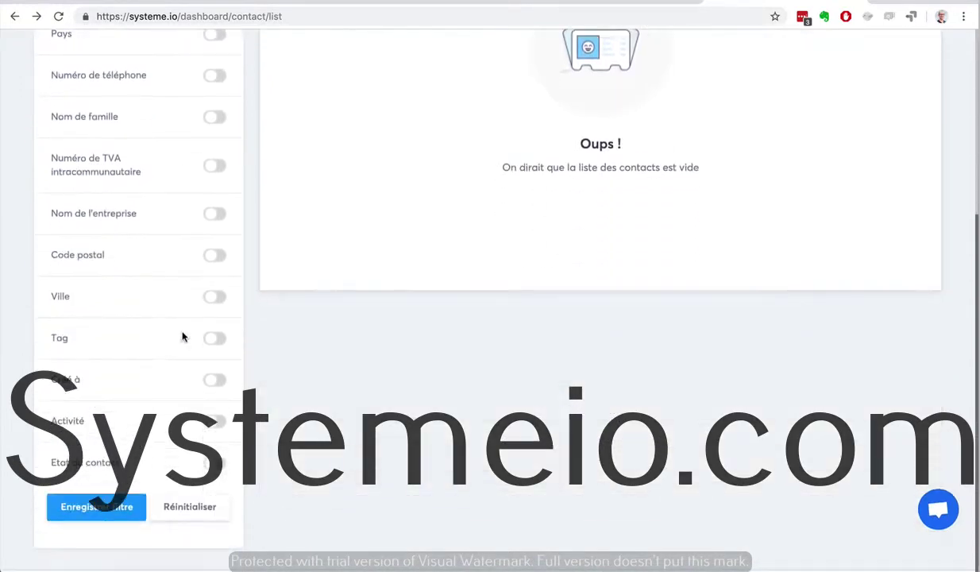
{"action": "left_click", "coordinate": [216, 382]}
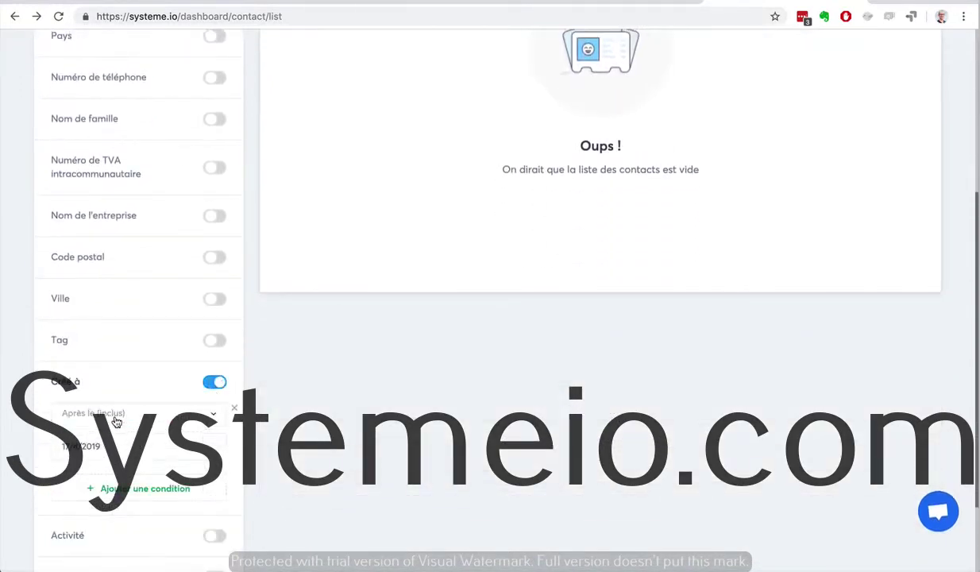
{"action": "left_click", "coordinate": [96, 413]}
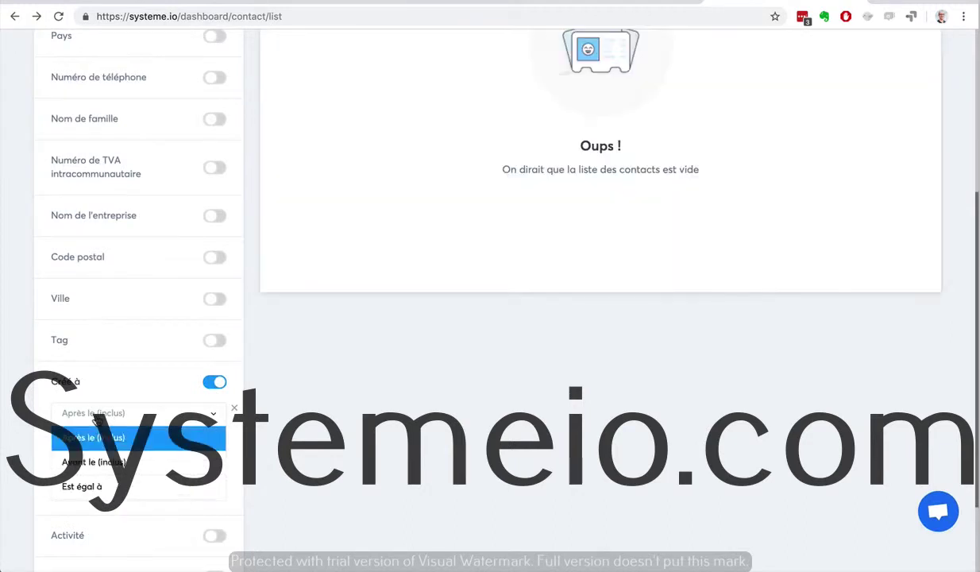
{"action": "left_click", "coordinate": [99, 490]}
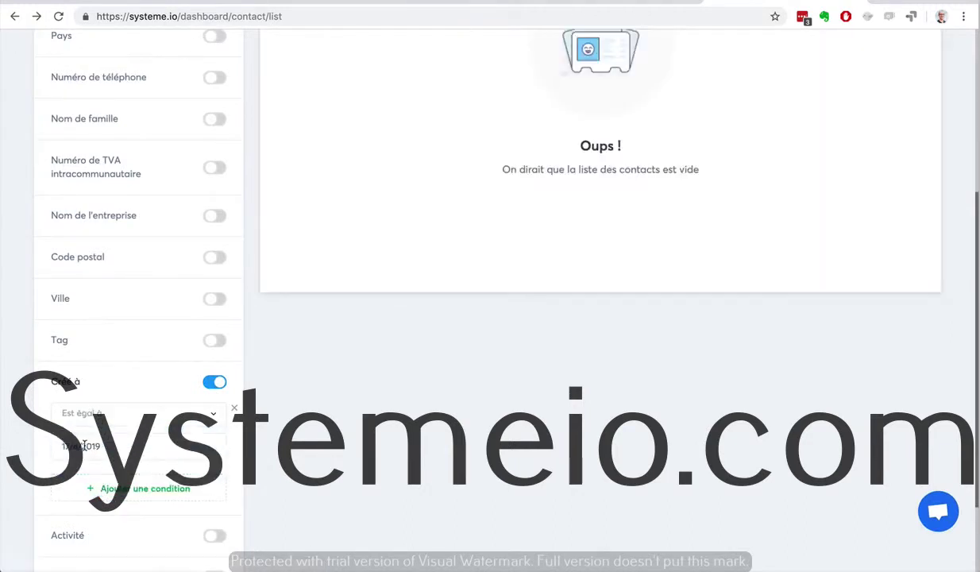
{"action": "left_click", "coordinate": [84, 445]}
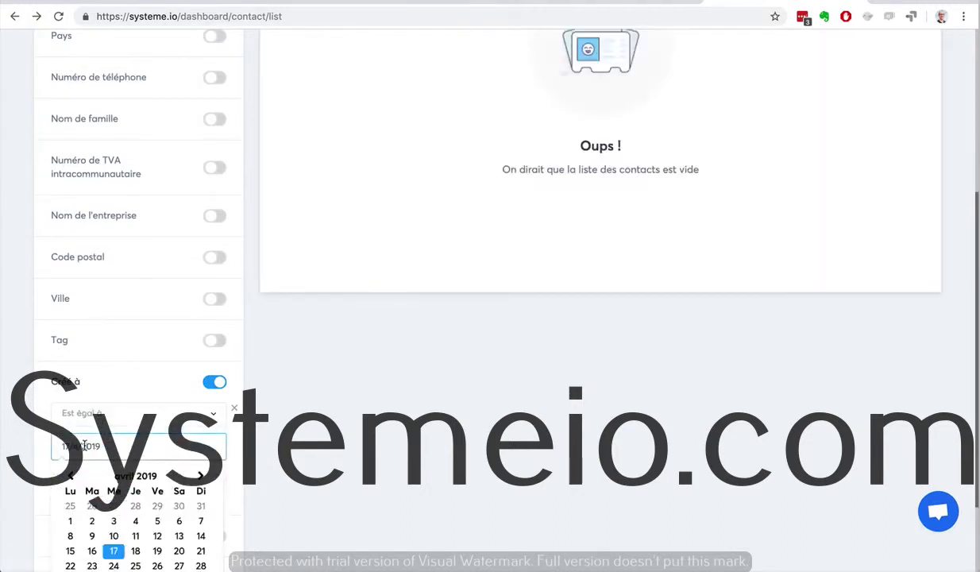
{"action": "left_click", "coordinate": [92, 550]}
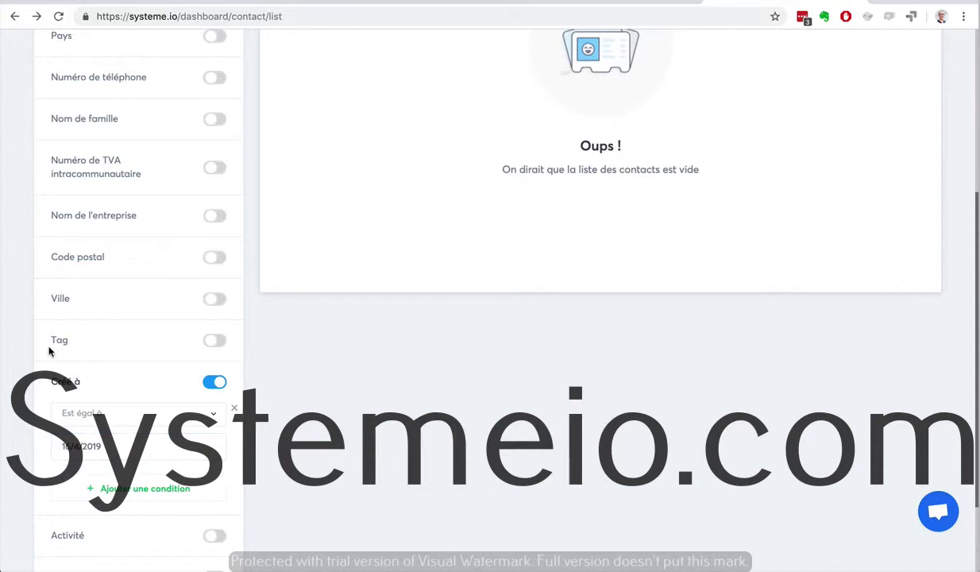
{"action": "scroll", "coordinate": [32, 343], "scroll_direction": "up", "scroll_amount": 4}
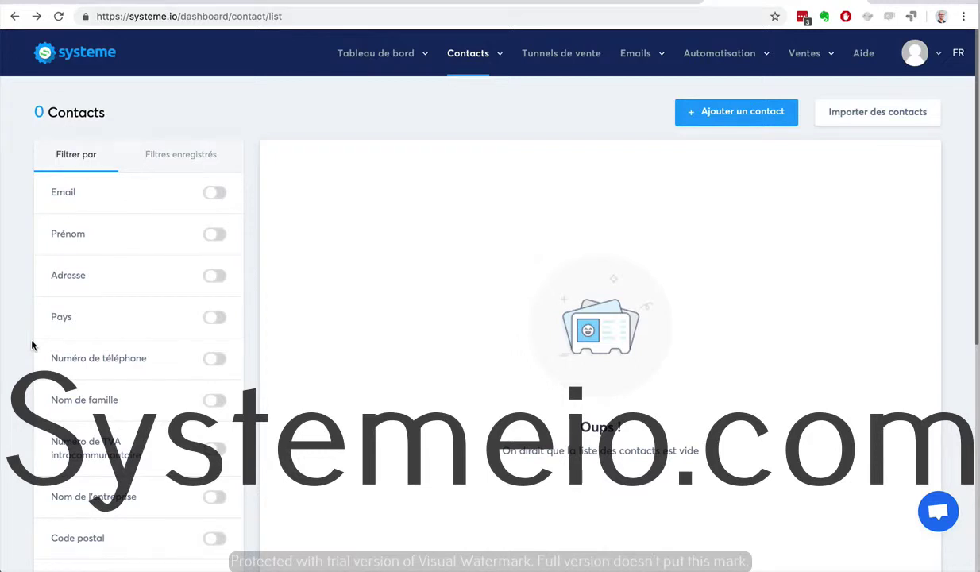
{"action": "scroll", "coordinate": [327, 236], "scroll_direction": "down", "scroll_amount": 3}
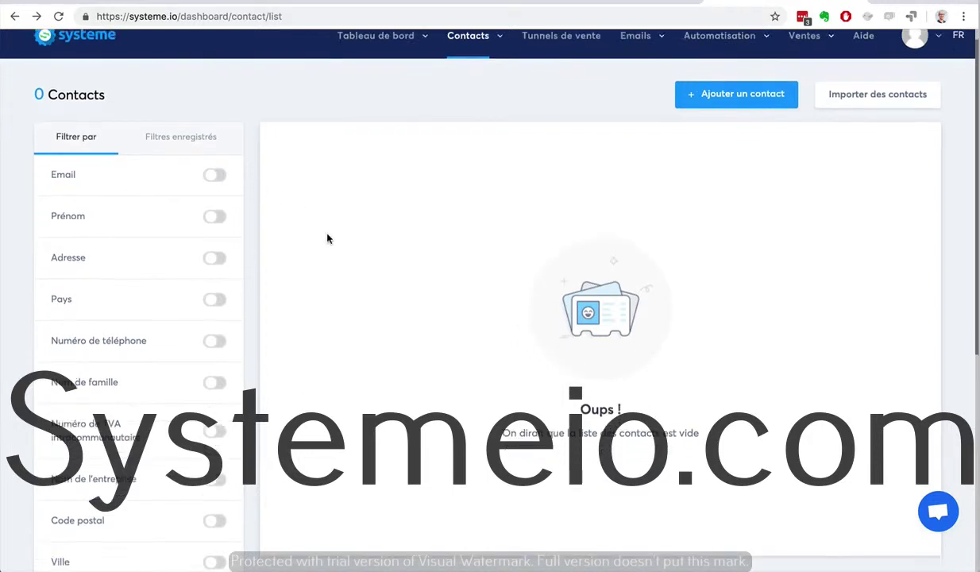
{"action": "scroll", "coordinate": [327, 239], "scroll_direction": "down", "scroll_amount": 2}
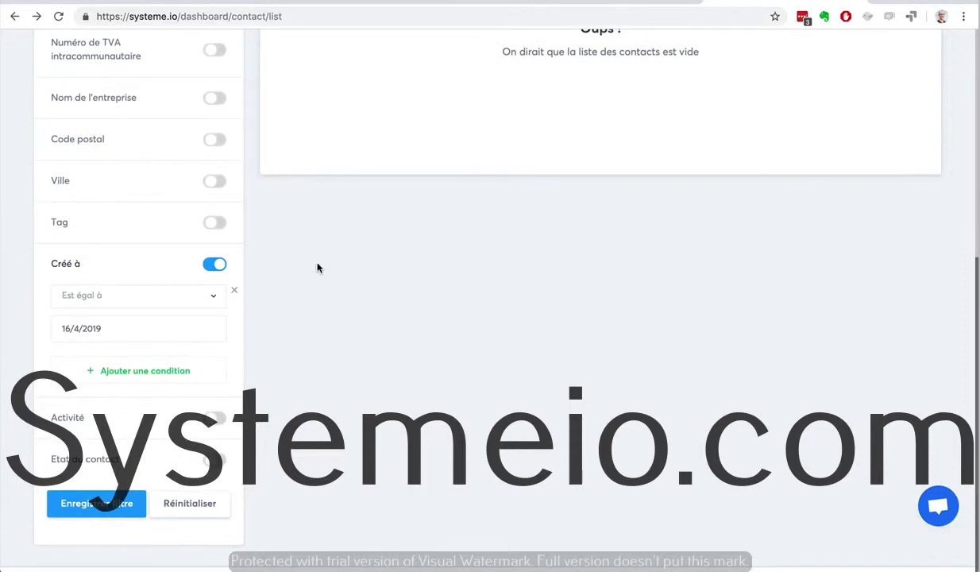
{"action": "scroll", "coordinate": [101, 374], "scroll_direction": "up", "scroll_amount": 5}
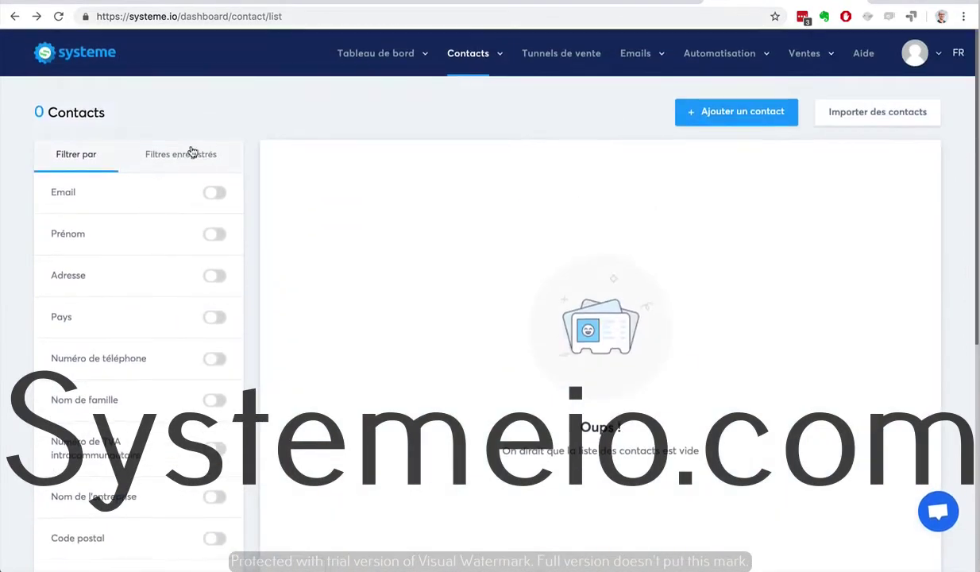
{"action": "scroll", "coordinate": [4, 260], "scroll_direction": "down", "scroll_amount": 5}
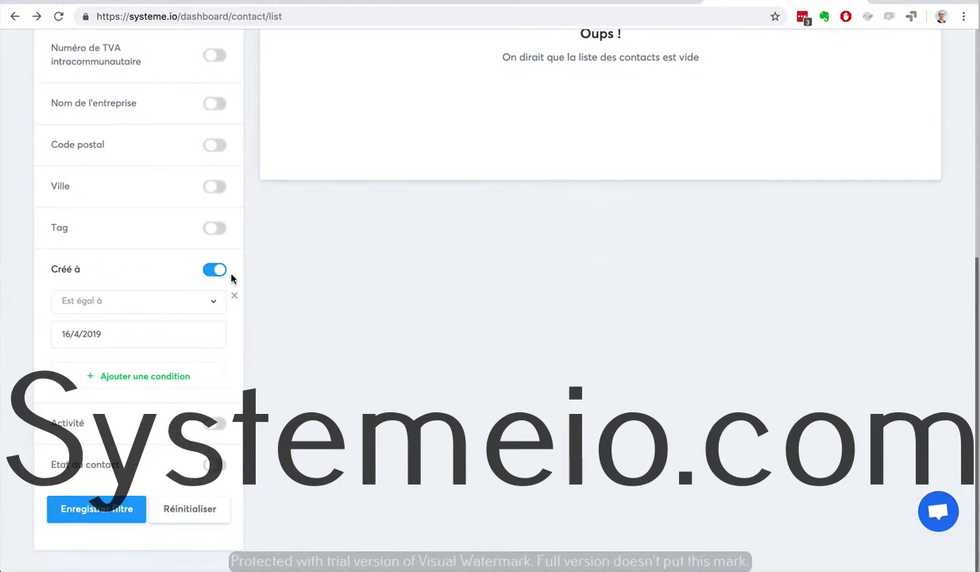
Step: Open the main dashboard, return to the contact list, and look through its available filters again
{"action": "left_click_drag", "start_coordinate": [53, 268], "coordinate": [76, 269]}
{"action": "scroll", "coordinate": [278, 294], "scroll_direction": "up", "scroll_amount": 10}
{"action": "mouse_move", "coordinate": [376, 53]}
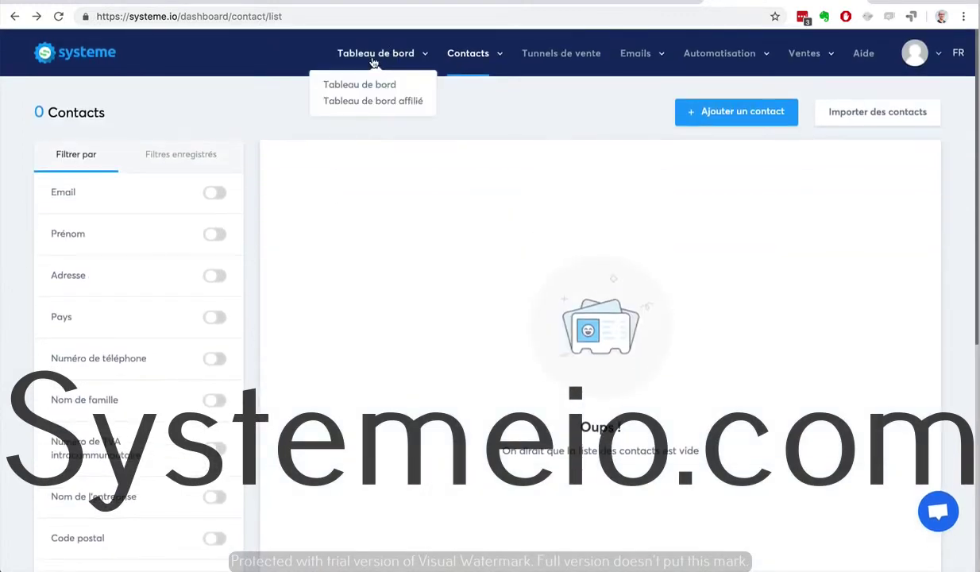
{"action": "left_click", "coordinate": [370, 86]}
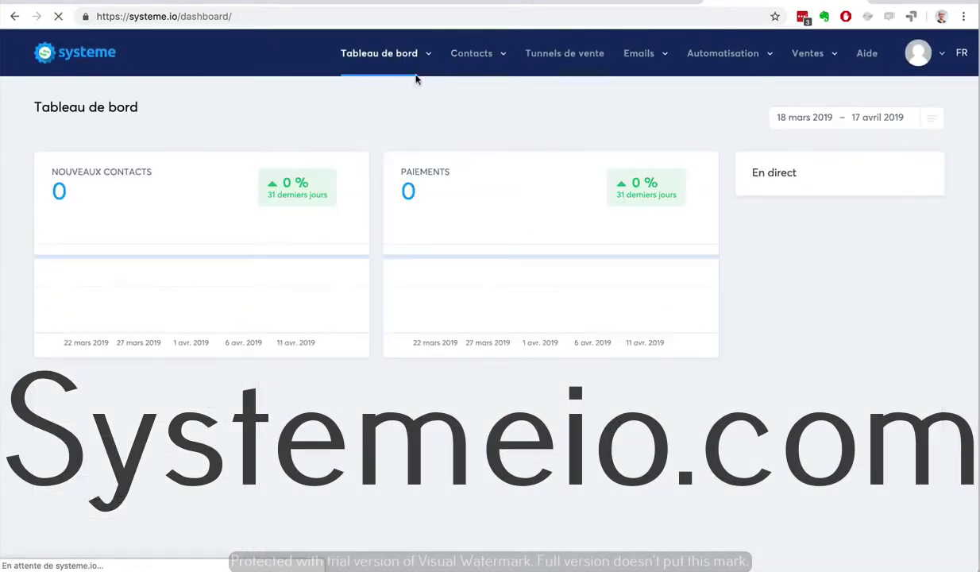
{"action": "mouse_move", "coordinate": [471, 53]}
{"action": "left_click", "coordinate": [458, 86]}
{"action": "scroll", "coordinate": [64, 274], "scroll_direction": "down", "scroll_amount": 5}
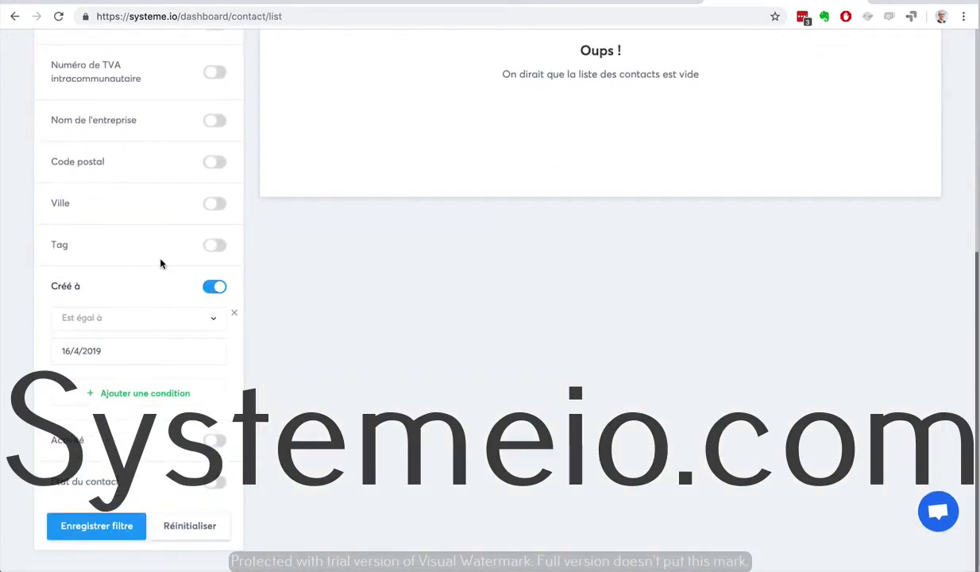
{"action": "scroll", "coordinate": [160, 263], "scroll_direction": "up", "scroll_amount": 5}
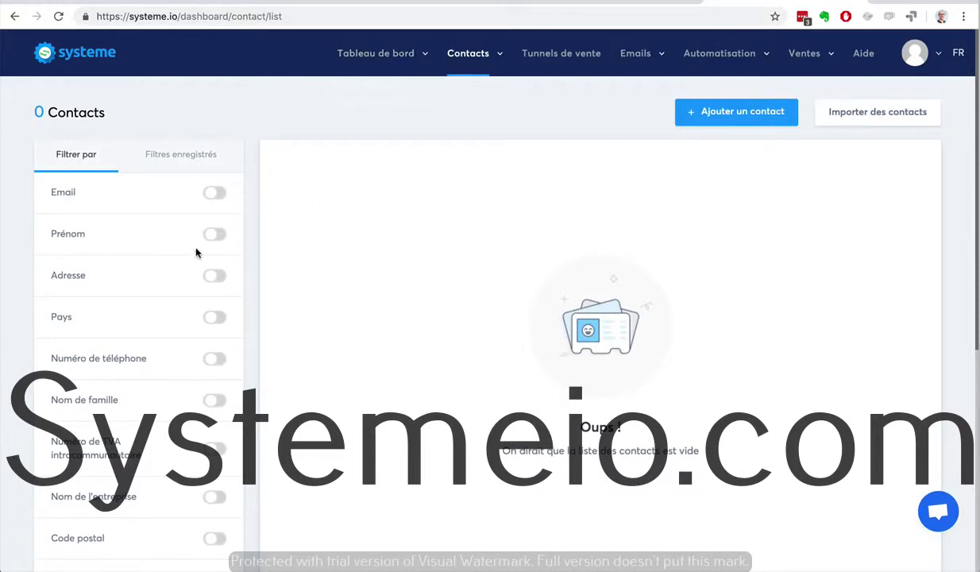
Step: Enable the Email filter with the condition Contient, without a search value, and review the other contact filters
{"action": "left_click", "coordinate": [214, 193]}
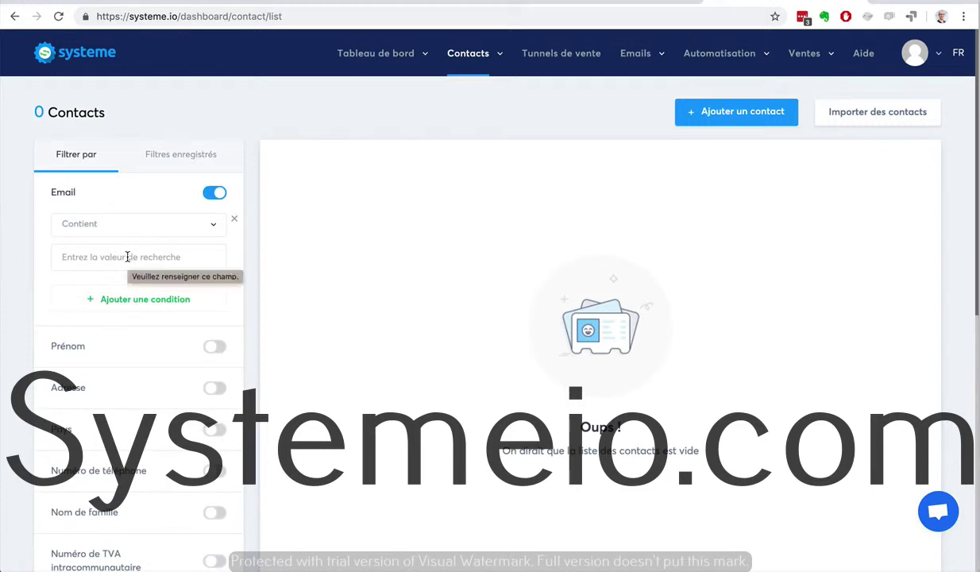
{"action": "scroll", "coordinate": [24, 339], "scroll_direction": "down", "scroll_amount": 5}
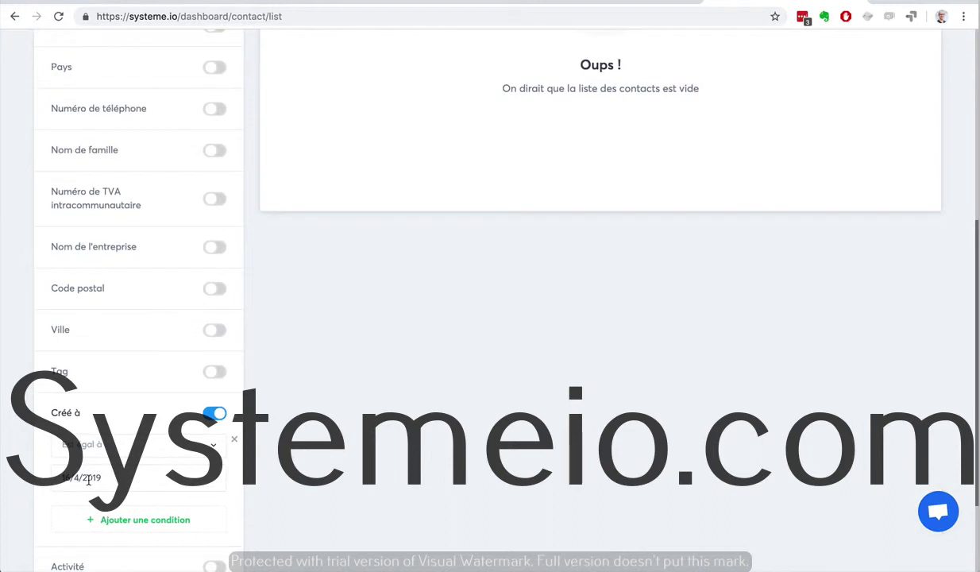
{"action": "scroll", "coordinate": [494, 216], "scroll_direction": "up", "scroll_amount": 5}
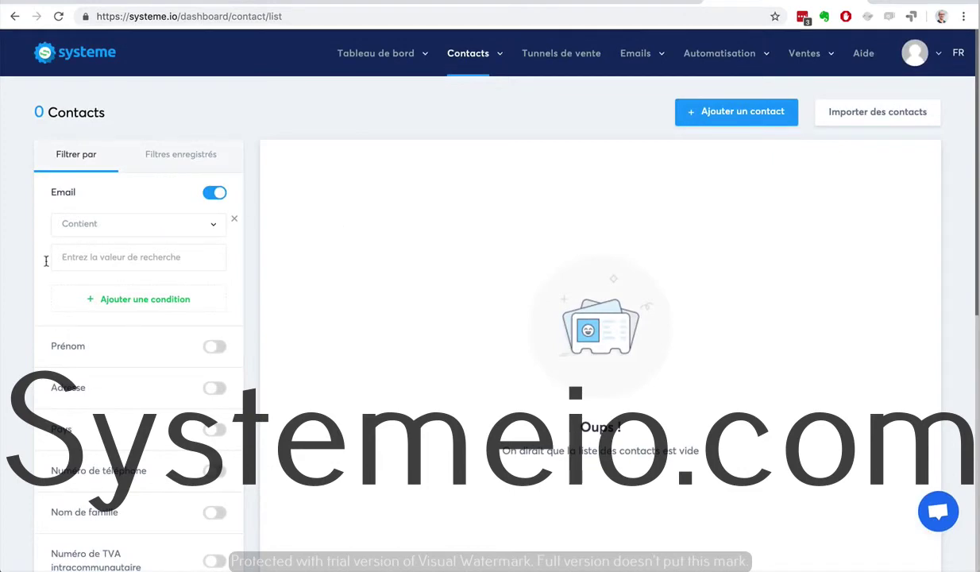
{"action": "scroll", "coordinate": [26, 284], "scroll_direction": "down", "scroll_amount": 5}
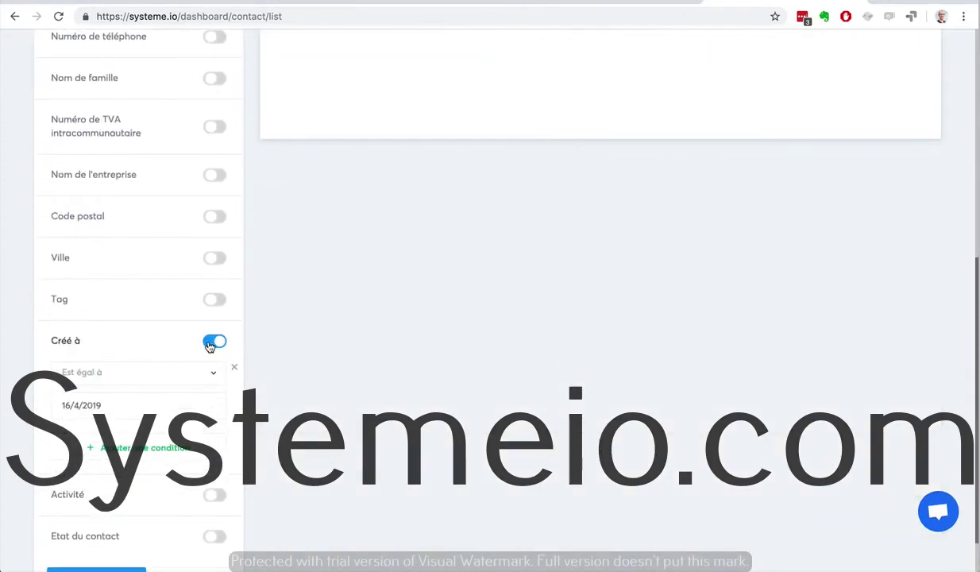
Step: Turn off the creation date and Email filters, check the saved filters, and return to the filter options
{"action": "left_click", "coordinate": [209, 345]}
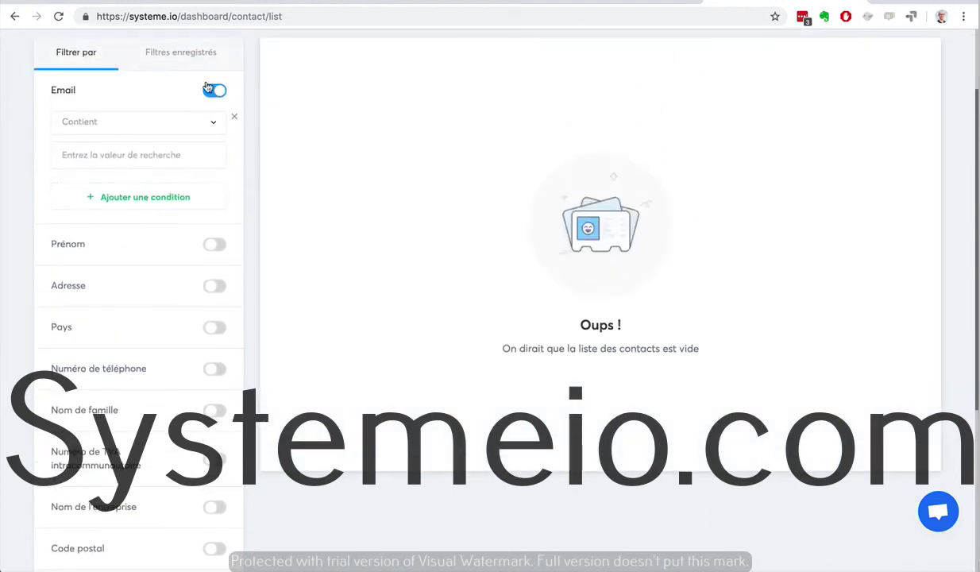
{"action": "left_click", "coordinate": [214, 92]}
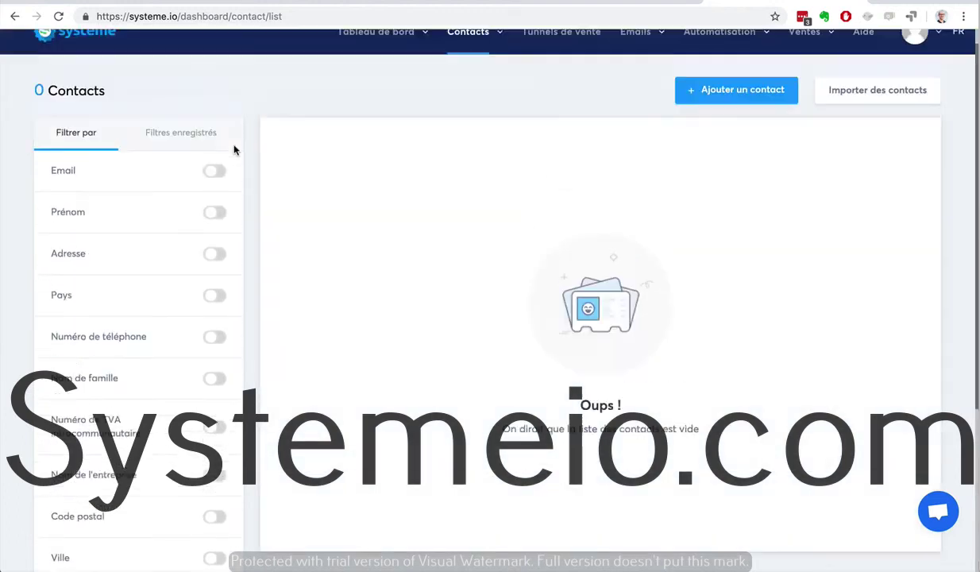
{"action": "left_click", "coordinate": [175, 157]}
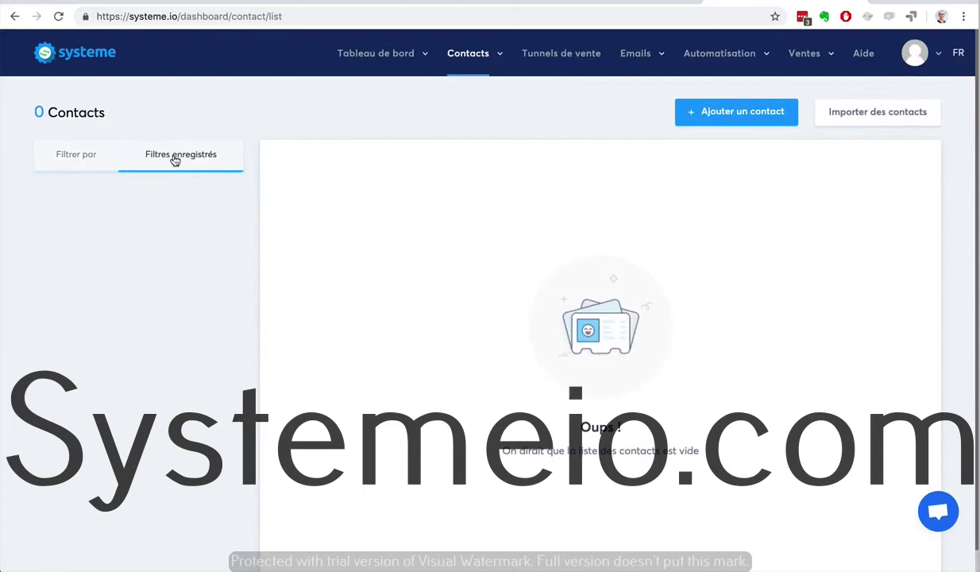
{"action": "left_click", "coordinate": [87, 165]}
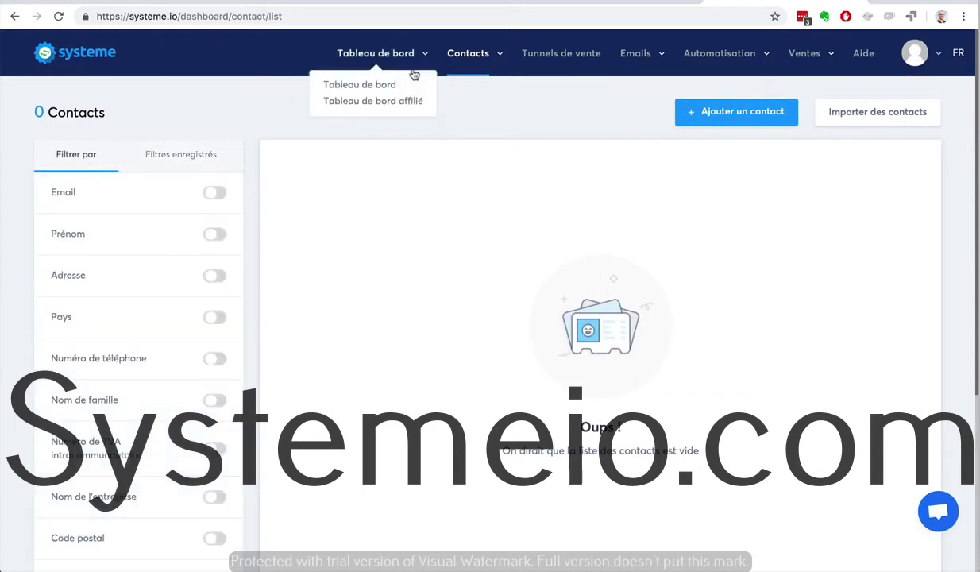
{"action": "mouse_move", "coordinate": [450, 61]}
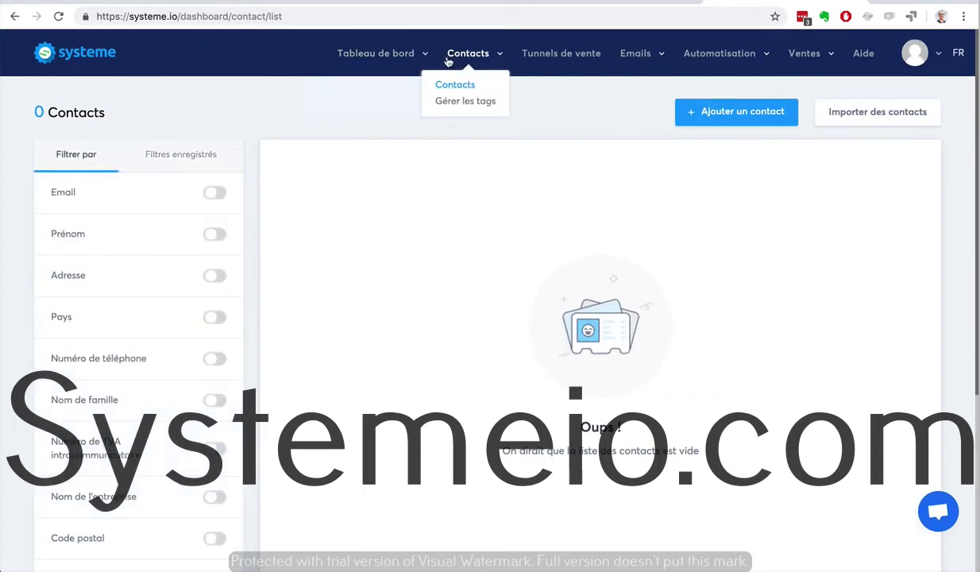